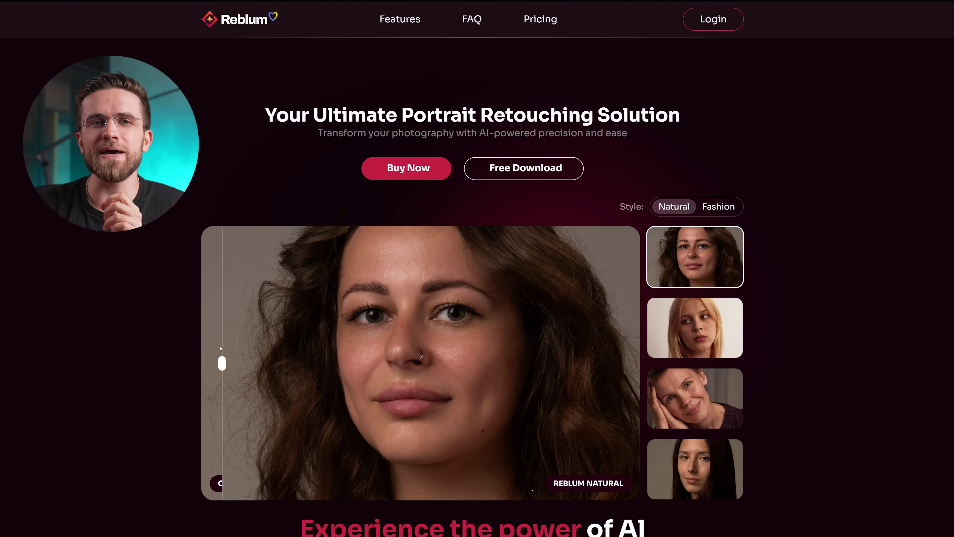
# Reveal more of the Natural retouch in the before/after comparison of the first website portrait.
pyautogui.moveTo(220, 348); pyautogui.dragTo(197, 352)
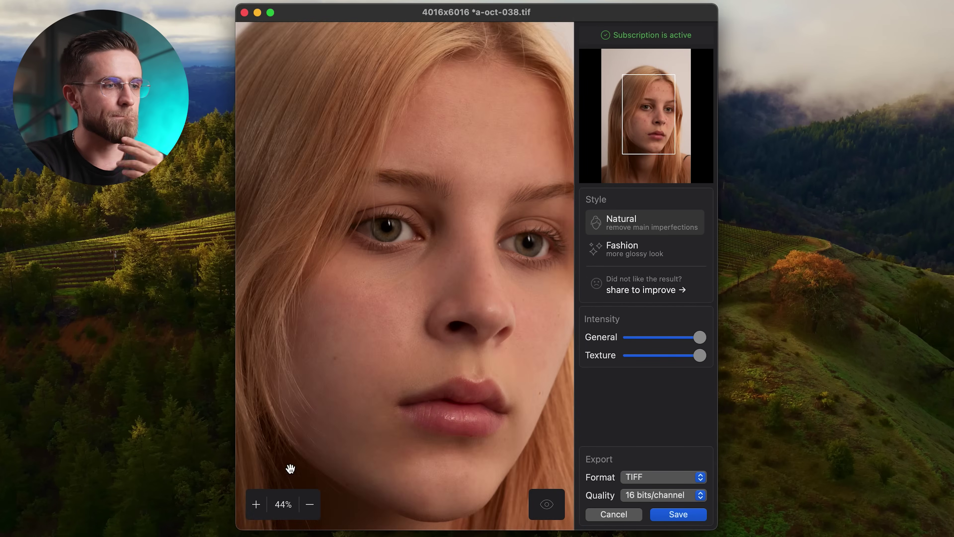
# Inspect the Natural retouch of a-oct-038.tif up close in Reblum and compare the skin with the original.
pyautogui.click(256, 505)
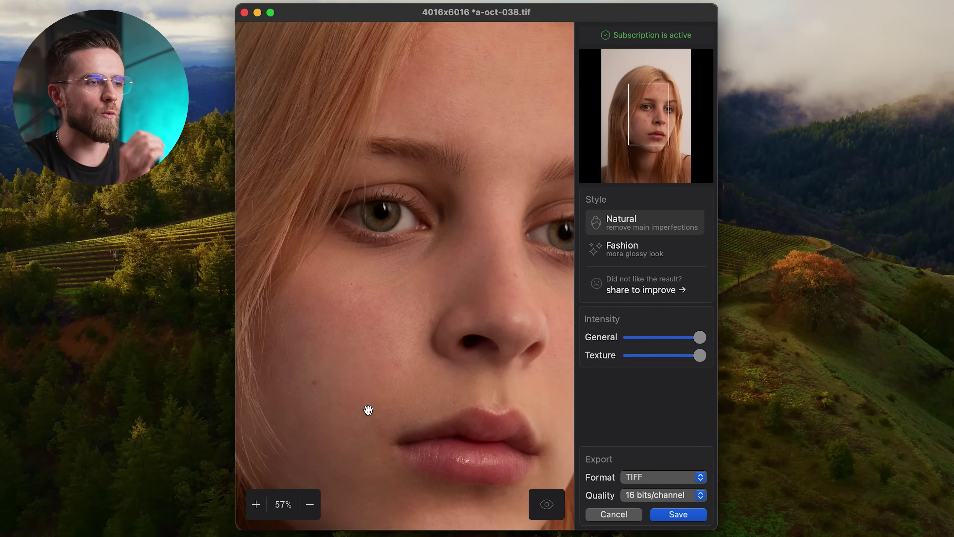
pyautogui.moveTo(368, 409); pyautogui.dragTo(389, 349)
pyautogui.click(548, 505)
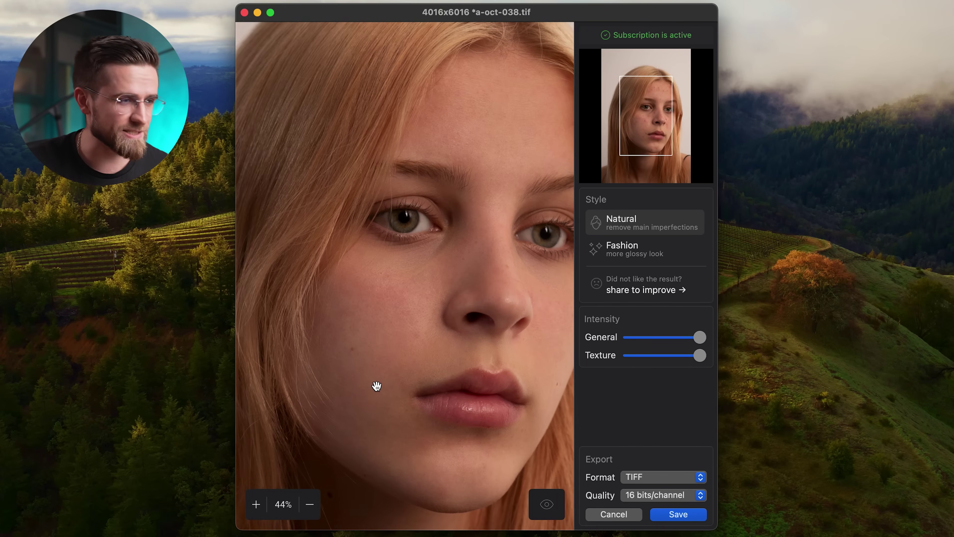
pyautogui.moveTo(376, 386); pyautogui.dragTo(402, 335)
pyautogui.click(260, 497)
pyautogui.moveTo(473, 260); pyautogui.dragTo(426, 284)
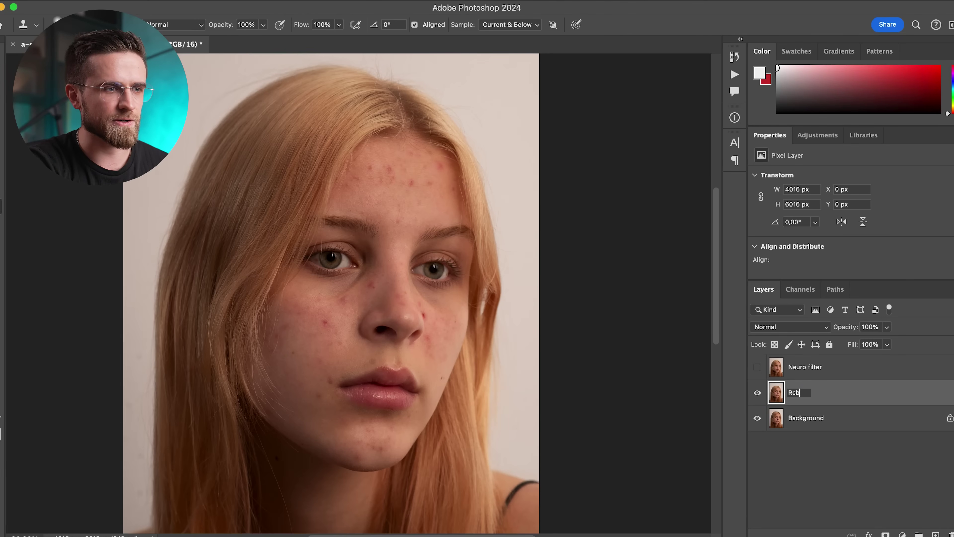
# In Photoshop, name the duplicate portrait layer Reblum and apply the Reblum filter to it in the Fashion style.
pyautogui.press('Return')
pyautogui.click(285, 3)
pyautogui.click(488, 275)
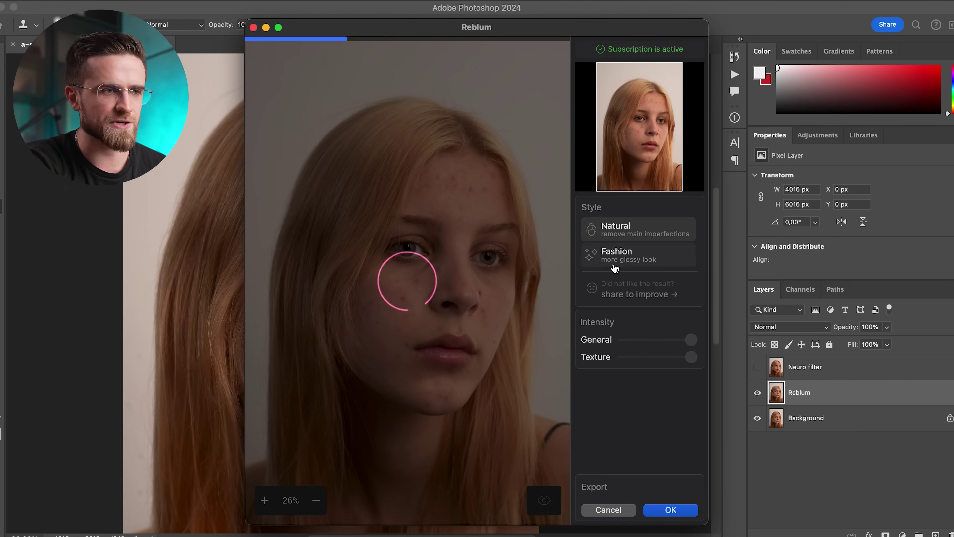
pyautogui.click(632, 264)
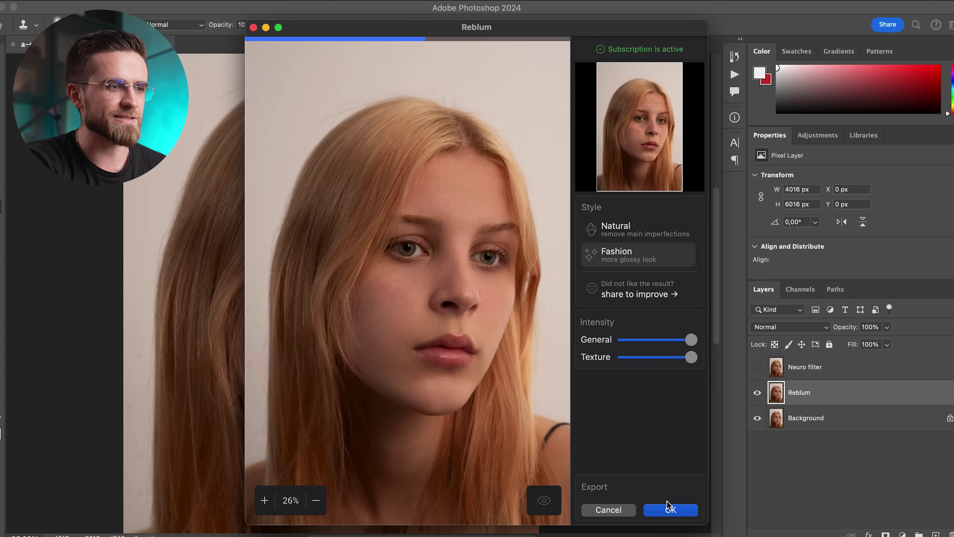
pyautogui.click(666, 507)
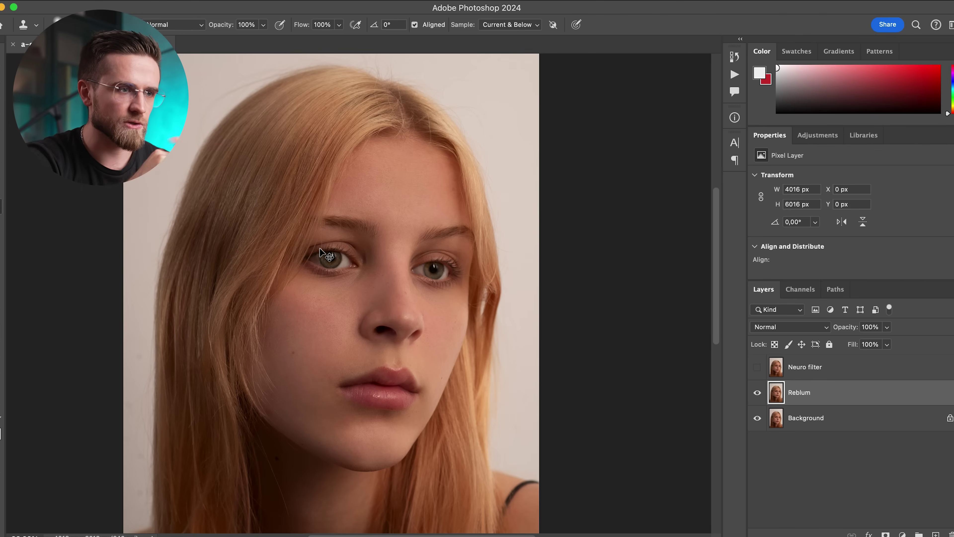
# Compare the Reblum layer with the unretouched Background at close range, leaving the Reblum layer visible.
pyautogui.scroll(5, 320, 248)
pyautogui.click(757, 392)
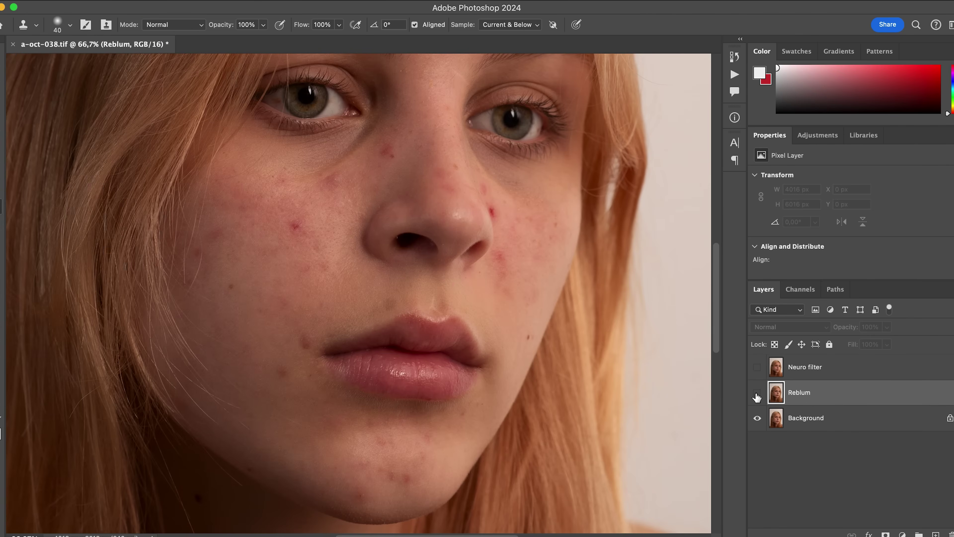
pyautogui.click(757, 393)
pyautogui.press('super+0')
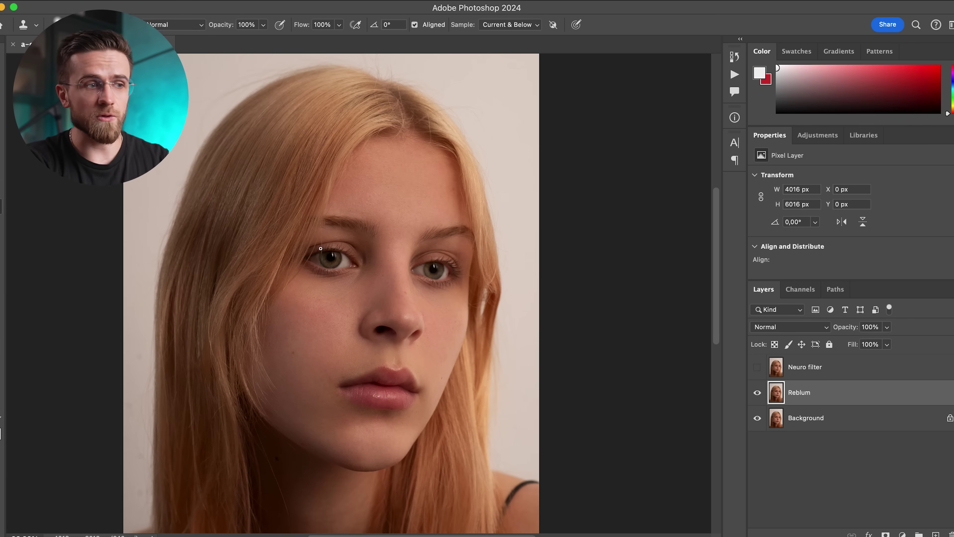
pyautogui.scroll(5, 320, 249)
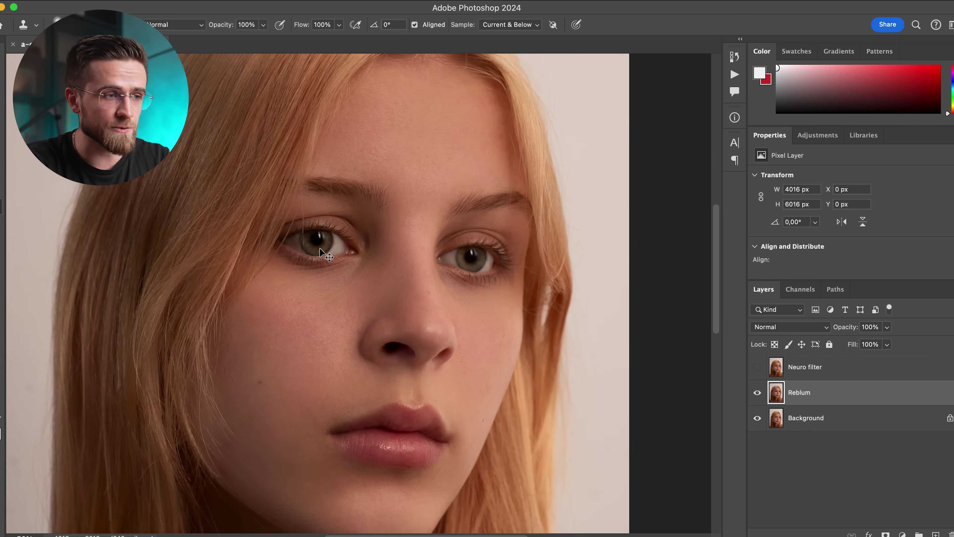
pyautogui.moveTo(326, 330); pyautogui.dragTo(331, 209)
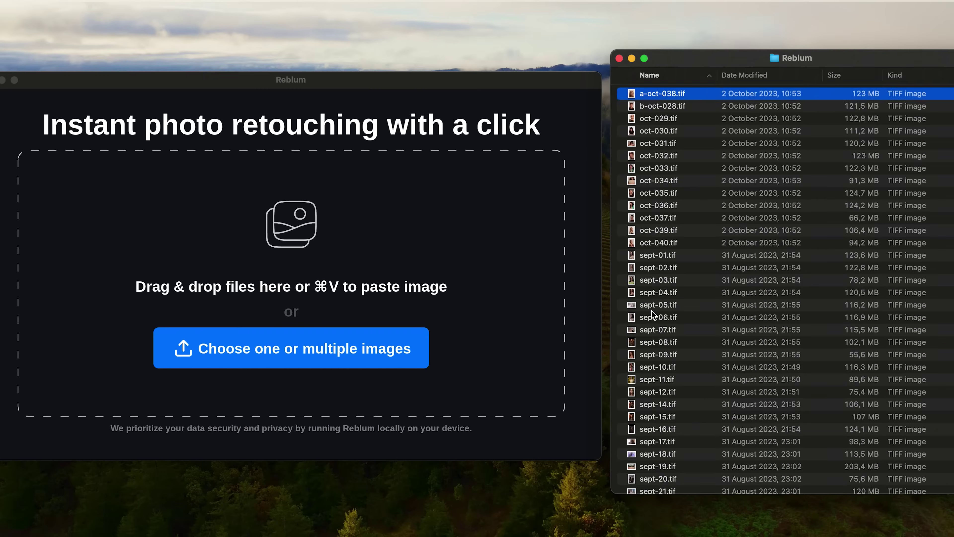
# Load all the TIFF files from a-oct-038.tif through sept-27.tif from the folder into the Reblum app.
pyautogui.scroll(-3, 671, 453)
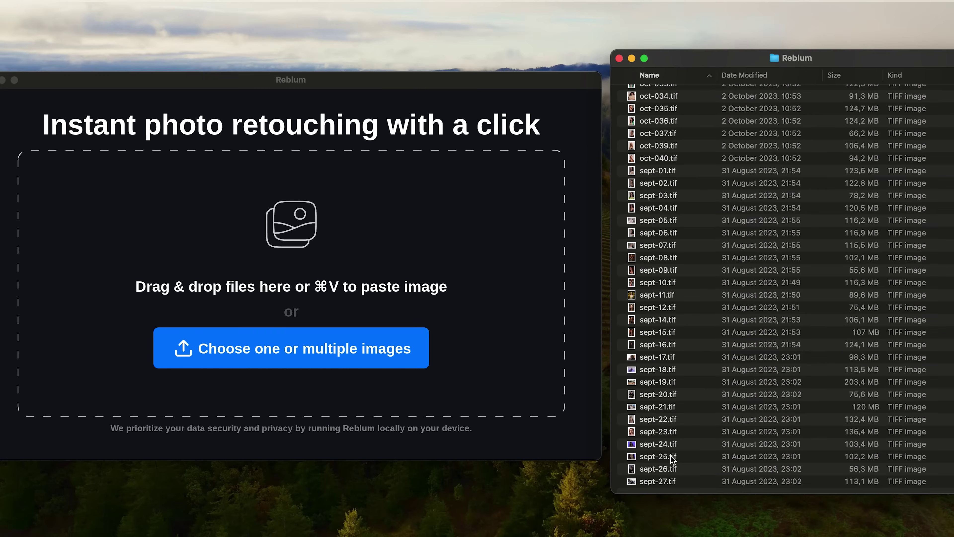
pyautogui.keyDown('shift'); pyautogui.click(665, 481); pyautogui.keyUp('shift')
pyautogui.moveTo(659, 460); pyautogui.dragTo(469, 370)
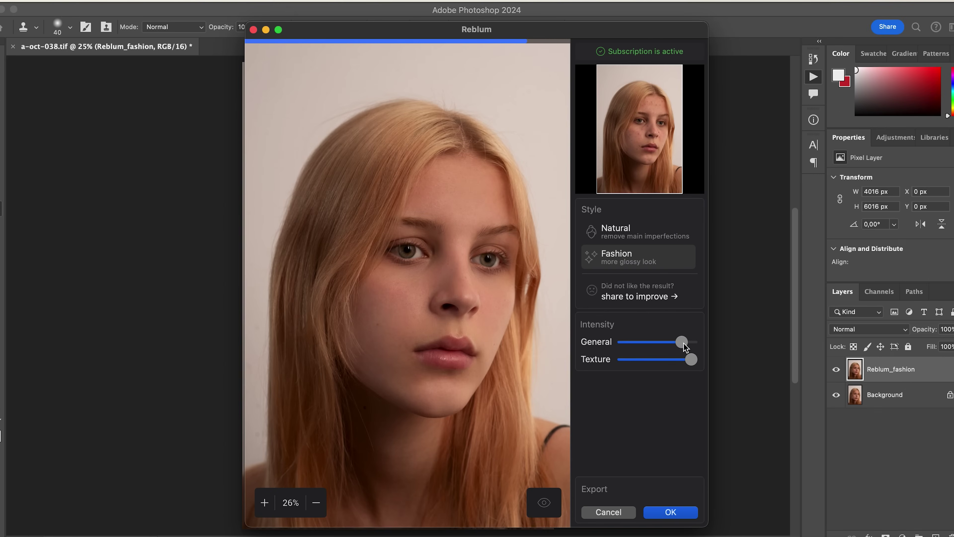
# Apply the Fashion retouch with slightly reduced General intensity to the Reblum_fashion layer in Photoshop.
pyautogui.click(682, 513)
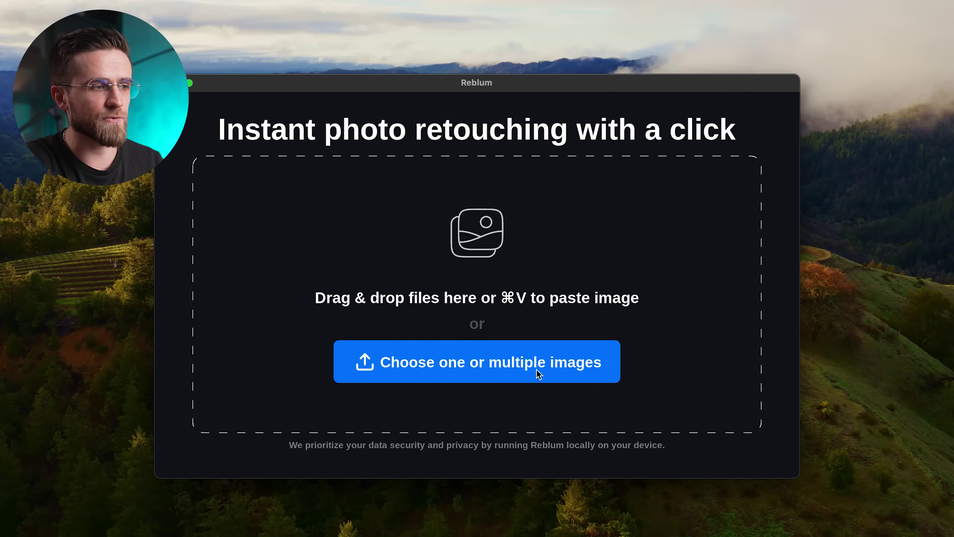
# Add multiple images to Reblum, bringing the selected photo files over from the Reblum folder.
pyautogui.click(537, 366)
pyautogui.scroll(-10, 406, 278)
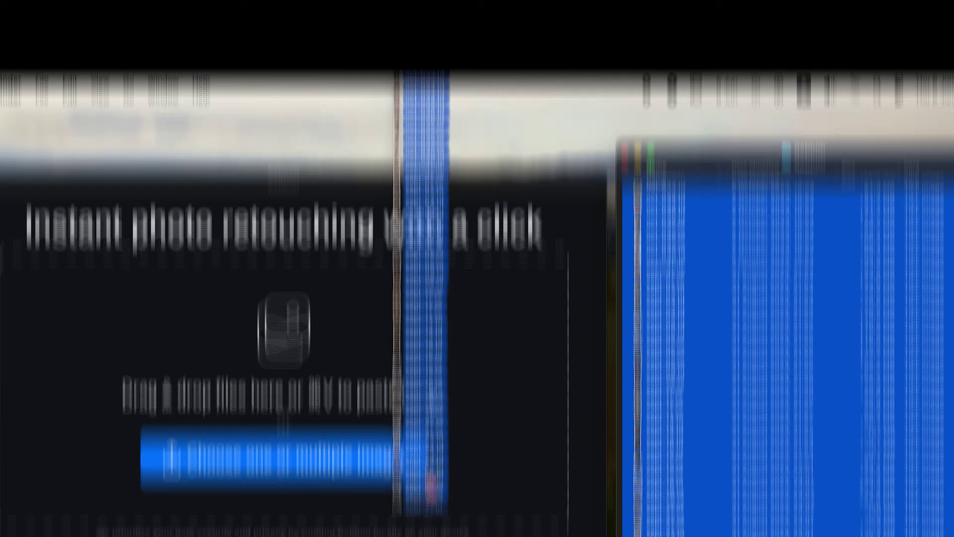
pyautogui.moveTo(428, 451); pyautogui.dragTo(480, 373)
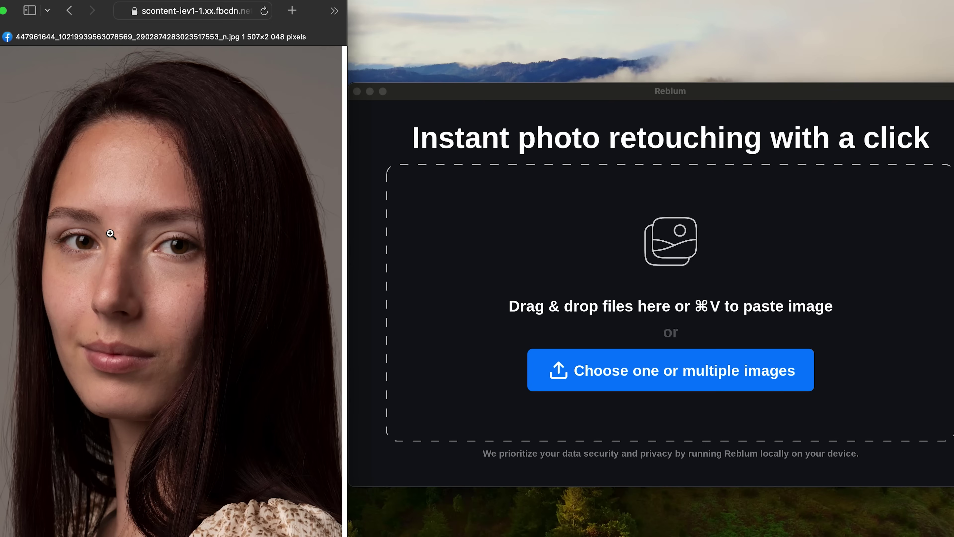
# Copy the portrait image shown in the browser to the clipboard.
pyautogui.rightClick(111, 233)
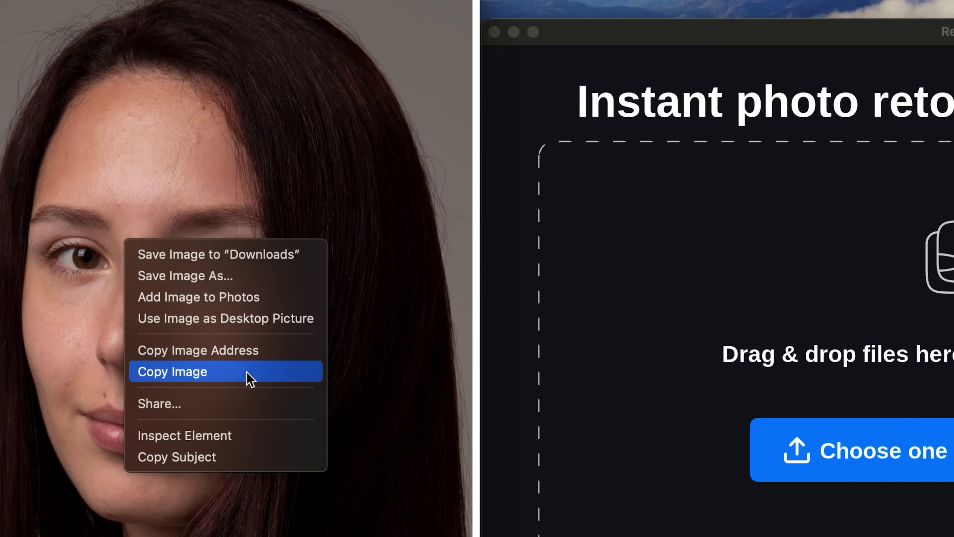
pyautogui.click(249, 378)
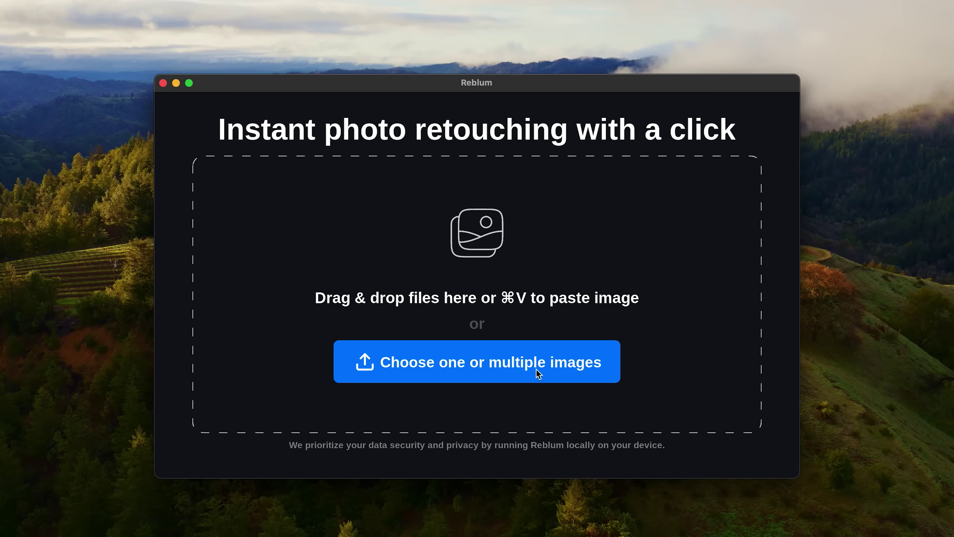
# Choose images for retouching in Reblum and select all the files in the folder.
pyautogui.click(535, 364)
pyautogui.scroll(-2, 404, 299)
pyautogui.press('super+a')
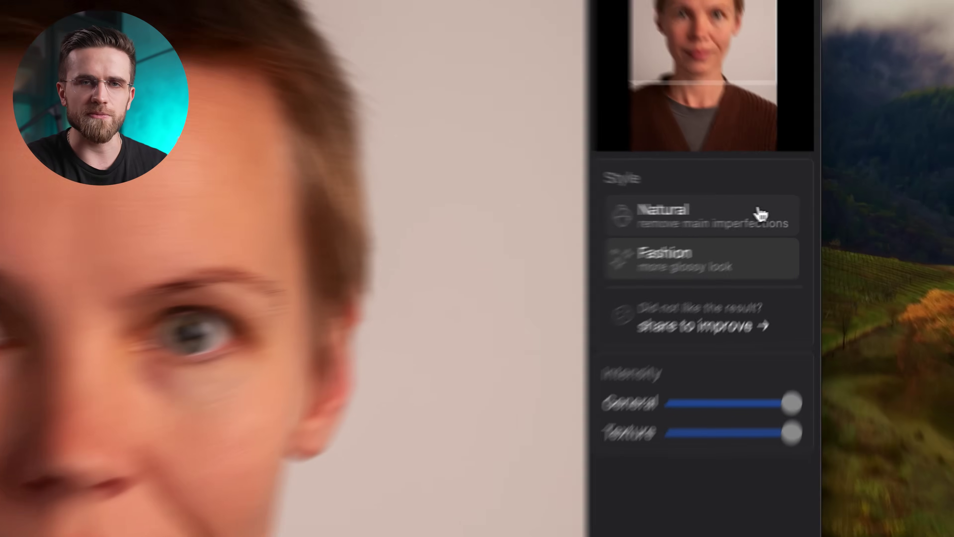
# Switch b-oct-028.tif to the Natural style and inspect the facial skin texture at 100% zoom.
pyautogui.click(725, 213)
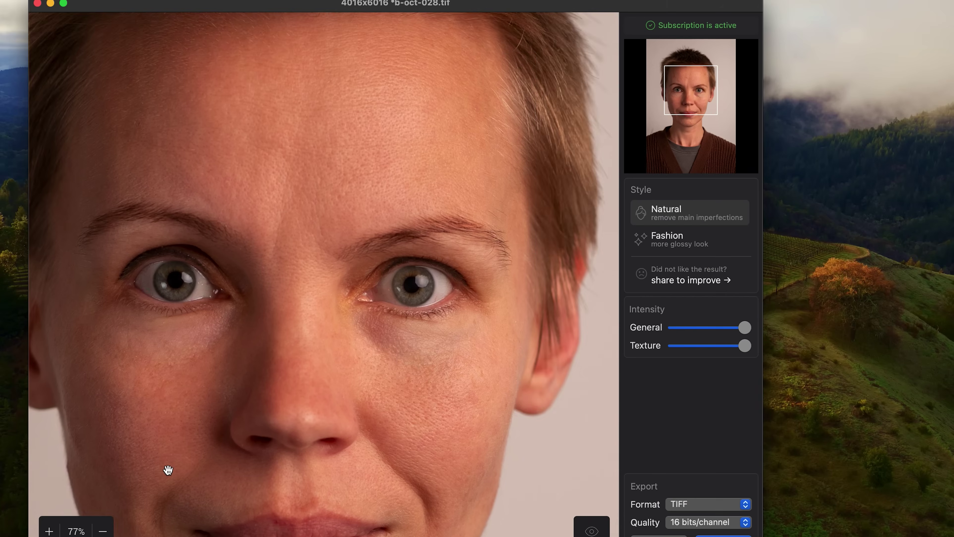
pyautogui.moveTo(166, 469); pyautogui.dragTo(250, 405)
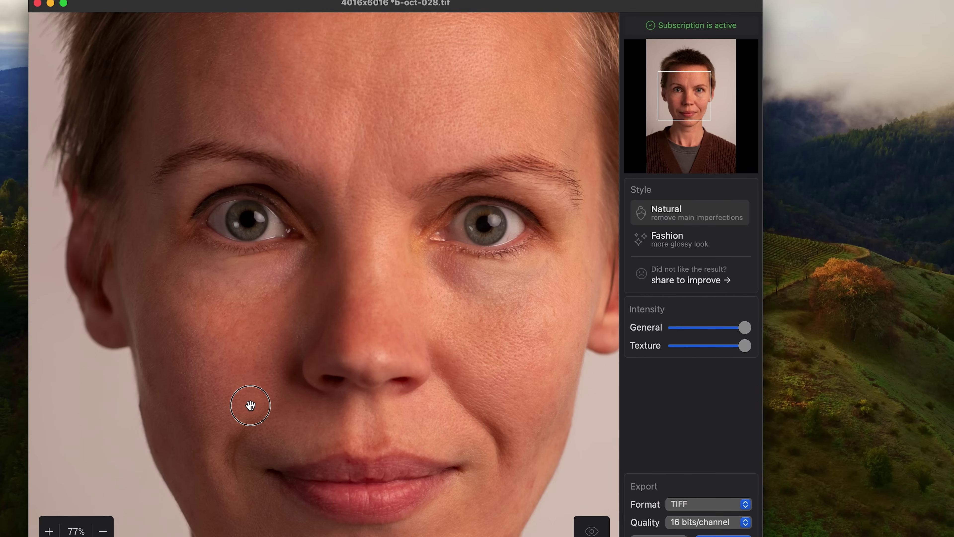
pyautogui.click(47, 531)
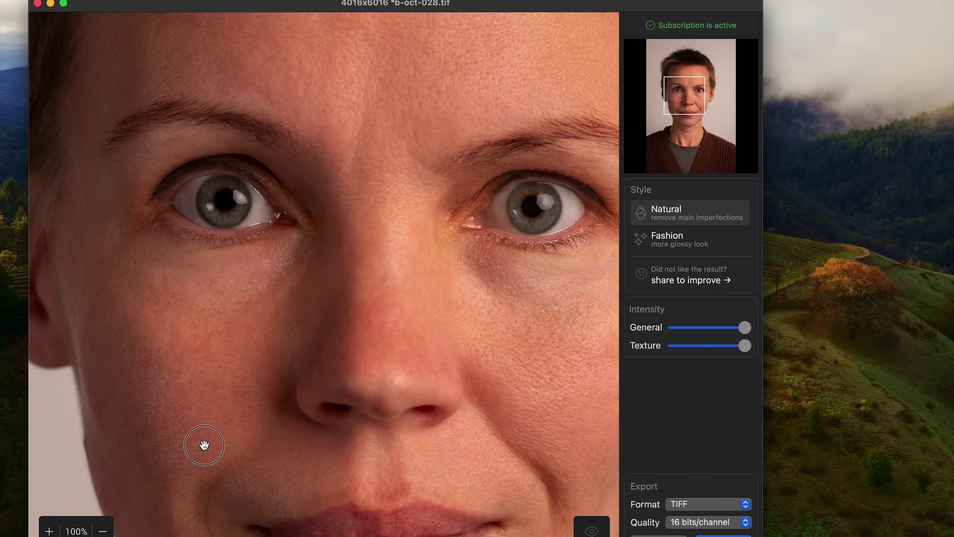
pyautogui.moveTo(204, 446); pyautogui.dragTo(171, 459)
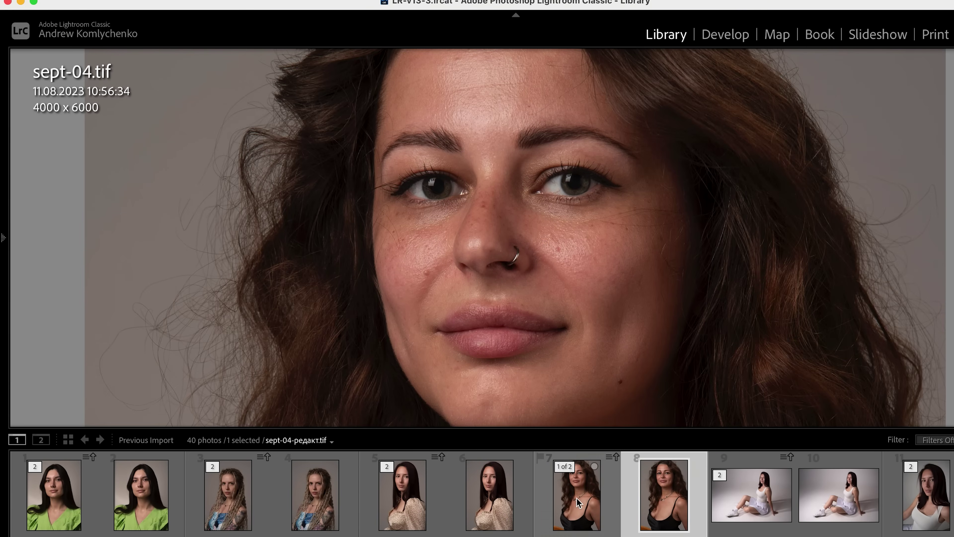
# In Lightroom Classic, show the stacked version of sept-04.tif beside its edited copy for comparison.
pyautogui.click(577, 498)
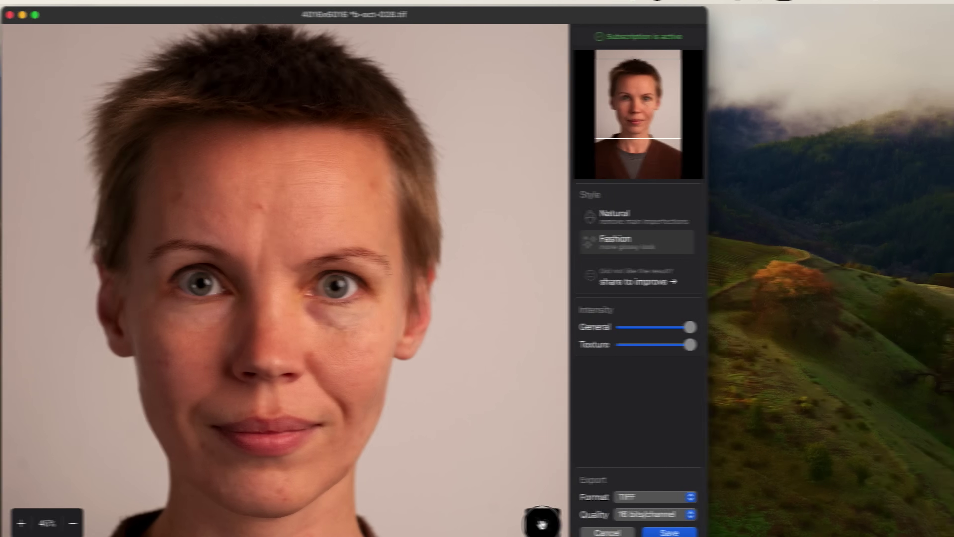
# Compare the original and retouched versions of b-oct-028.tif in Reblum and look closer at the face.
pyautogui.click(542, 523)
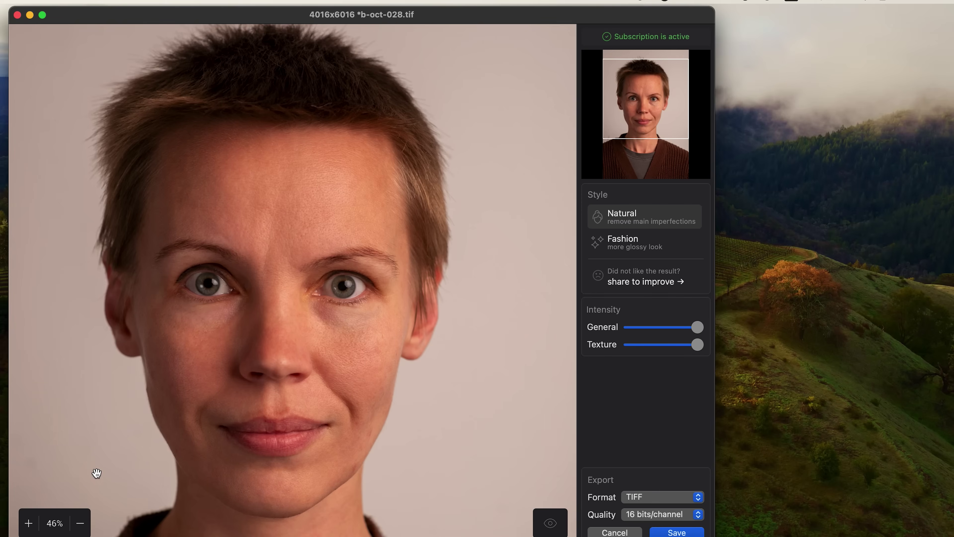
pyautogui.click(29, 522)
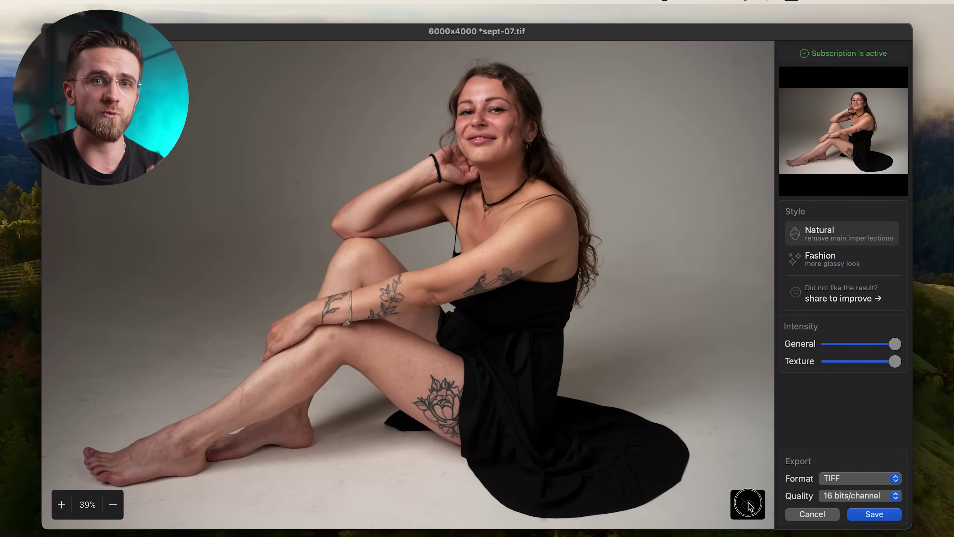
# Set sept-07.tif to the Natural style and inspect the face, arms and tattooed legs at 100% zoom.
pyautogui.click(283, 387)
pyautogui.moveTo(283, 387); pyautogui.dragTo(301, 352)
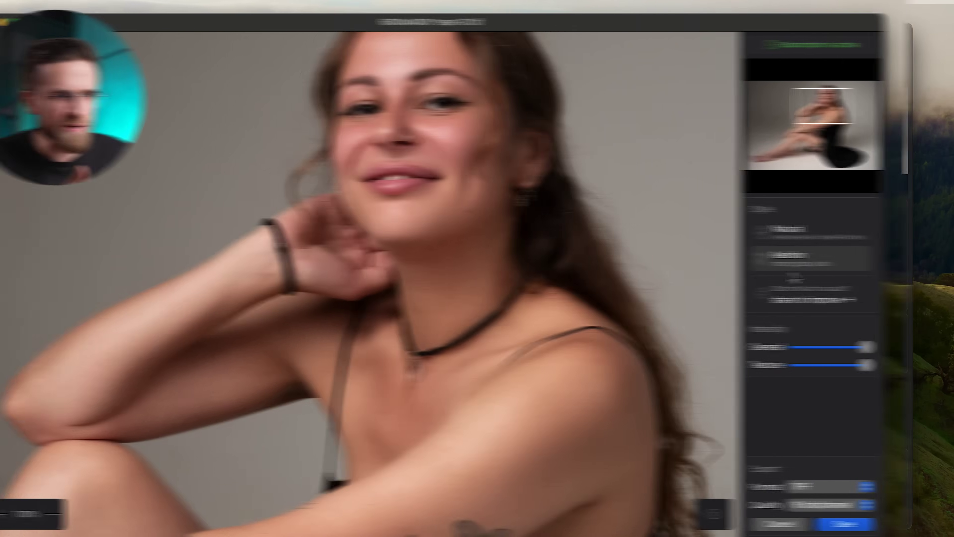
pyautogui.click(832, 235)
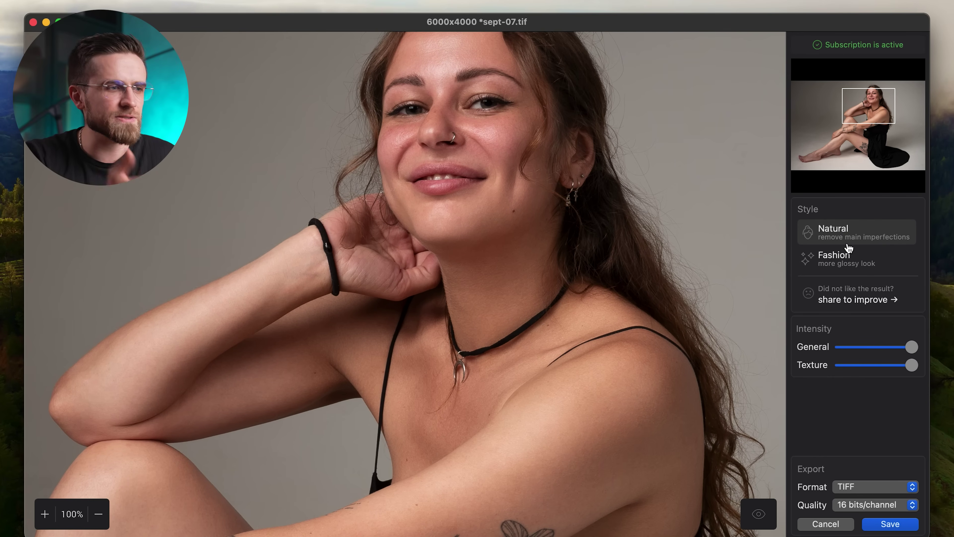
pyautogui.moveTo(391, 454); pyautogui.dragTo(490, 220)
pyautogui.moveTo(465, 315); pyautogui.dragTo(532, 177)
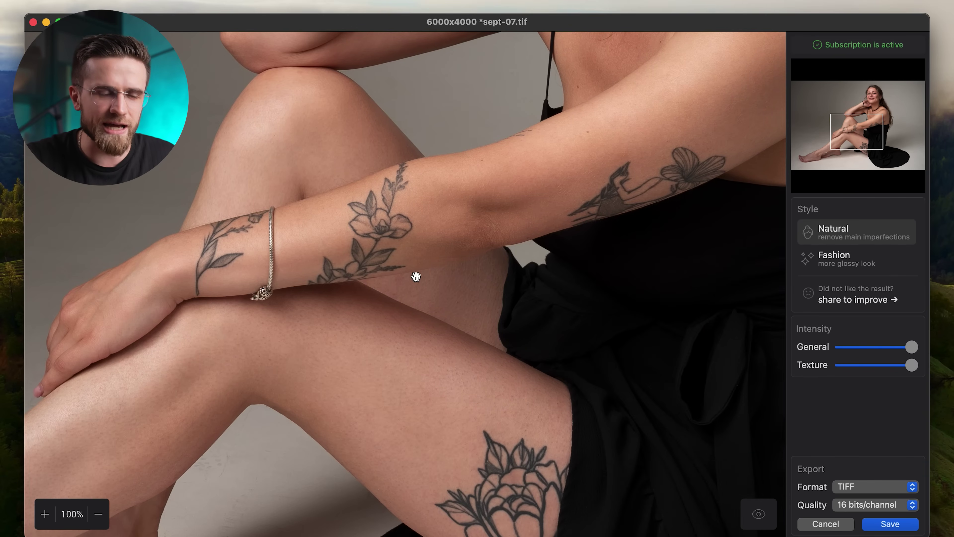
pyautogui.moveTo(422, 270); pyautogui.dragTo(581, 196)
pyautogui.moveTo(911, 366); pyautogui.dragTo(917, 347)
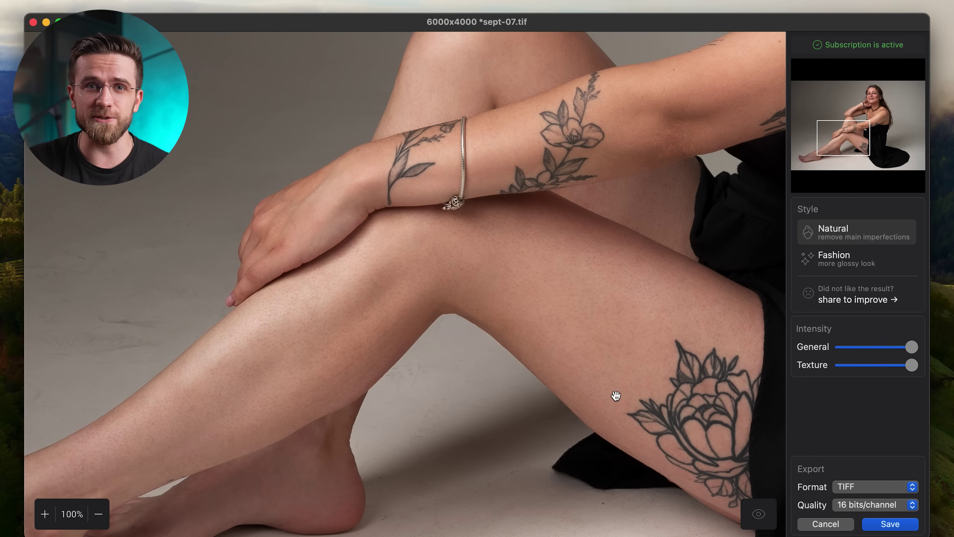